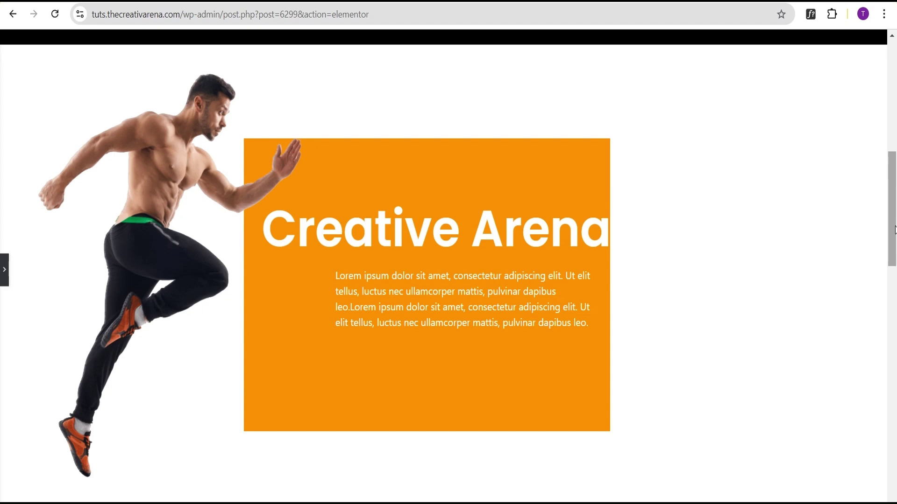
# Step: Scroll down to the orange Creative Arena section and bring the Navigator panel into view
pyautogui.scroll(-2, 894, 229)
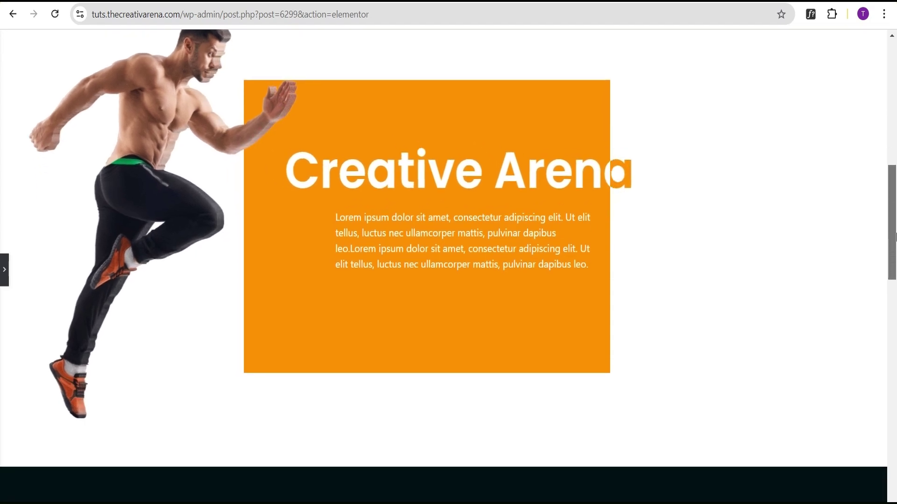
pyautogui.moveTo(895, 245); pyautogui.dragTo(895, 190)
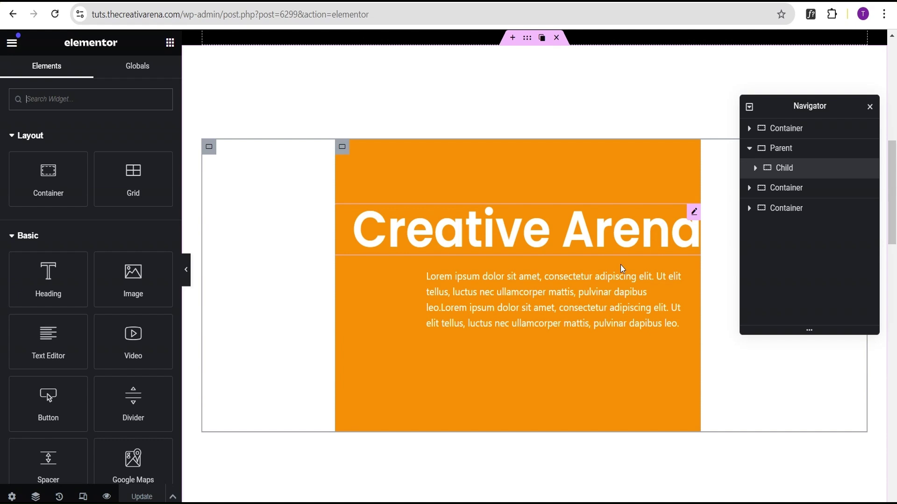
pyautogui.scroll(-3, 620, 265)
pyautogui.scroll(4, 620, 263)
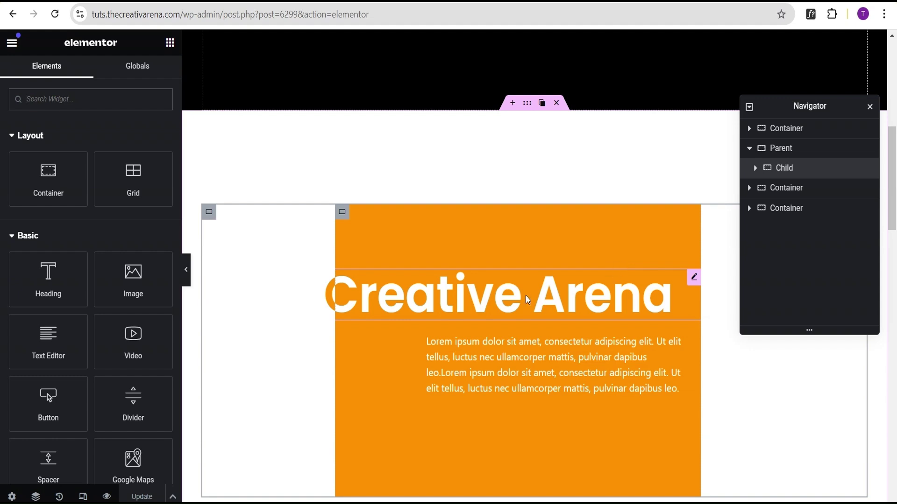
pyautogui.scroll(-2, 507, 247)
pyautogui.scroll(1, 506, 247)
pyautogui.scroll(2, 507, 247)
pyautogui.scroll(-4, 499, 254)
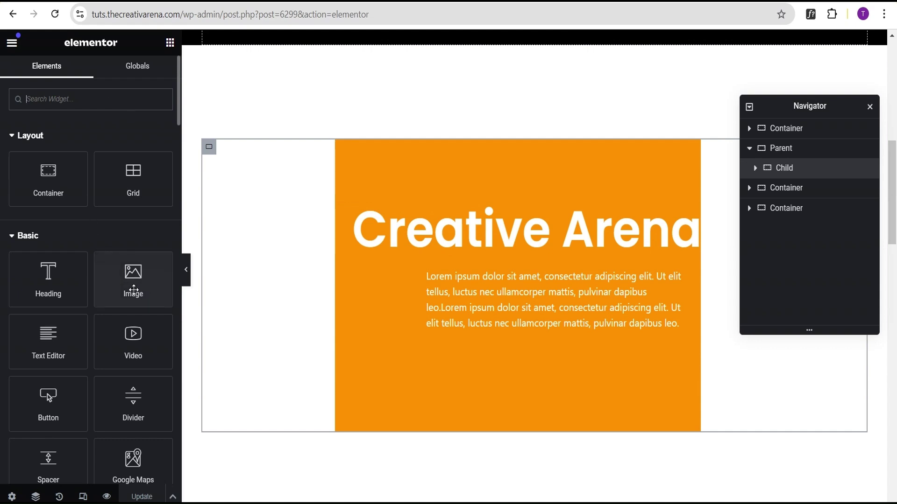
# Step: Add an Image widget to the Parent container showing the running man picture service-22
pyautogui.moveTo(127, 291); pyautogui.dragTo(232, 157)
pyautogui.click(125, 201)
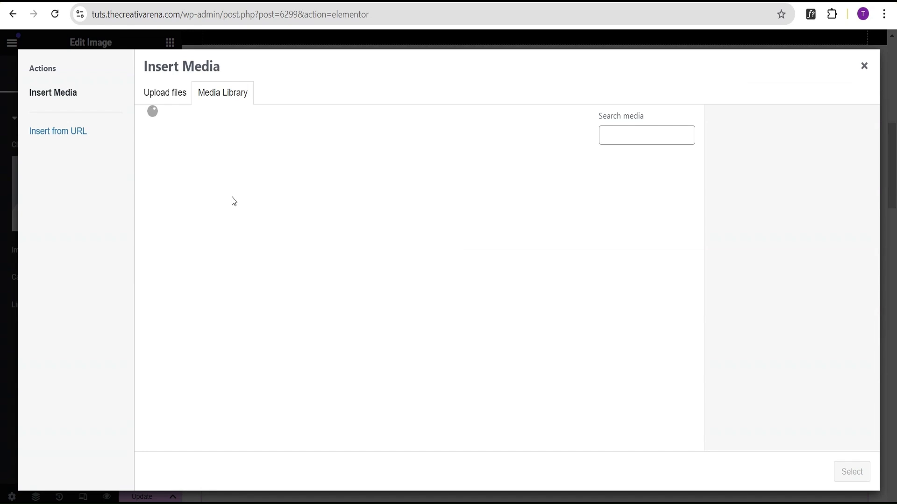
pyautogui.click(279, 201)
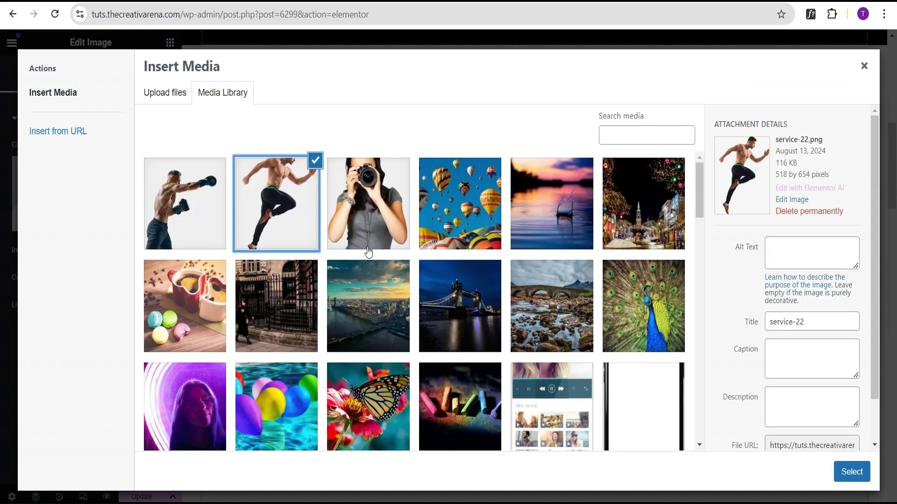
pyautogui.click(855, 474)
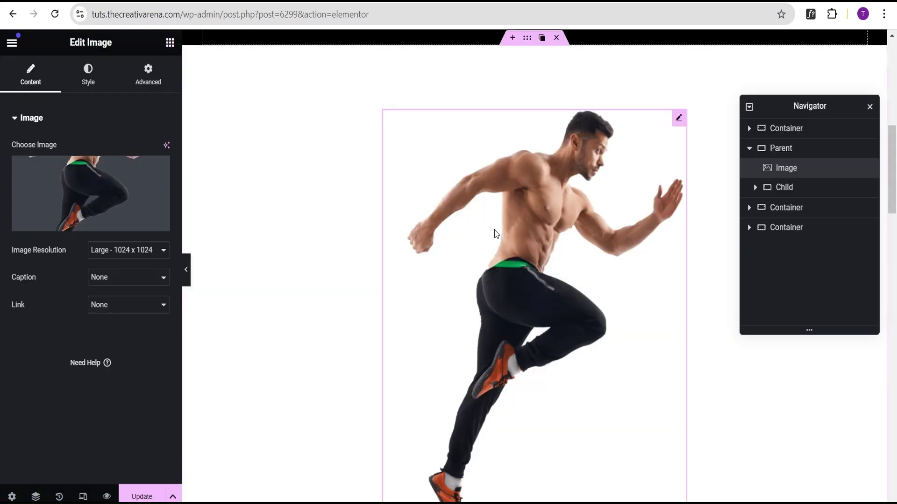
pyautogui.click(88, 74)
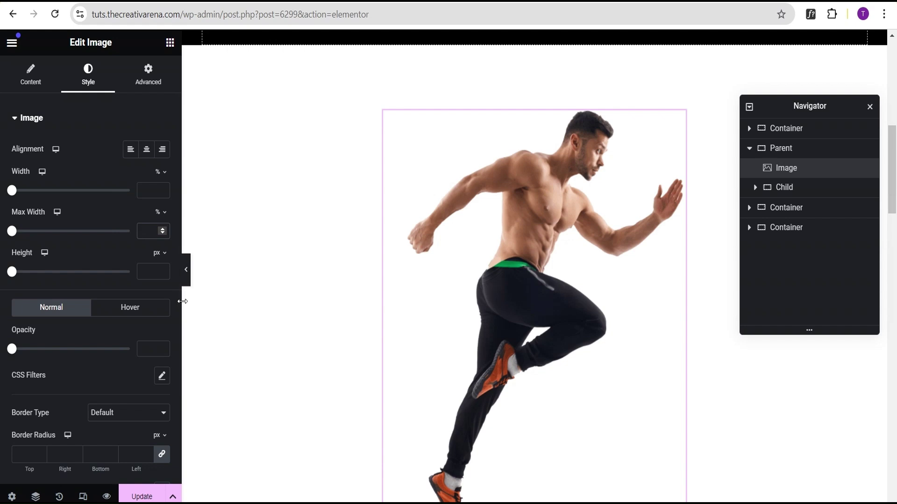
# Step: Set the runner image's max width to 95% and its position to Absolute
pyautogui.write('95')
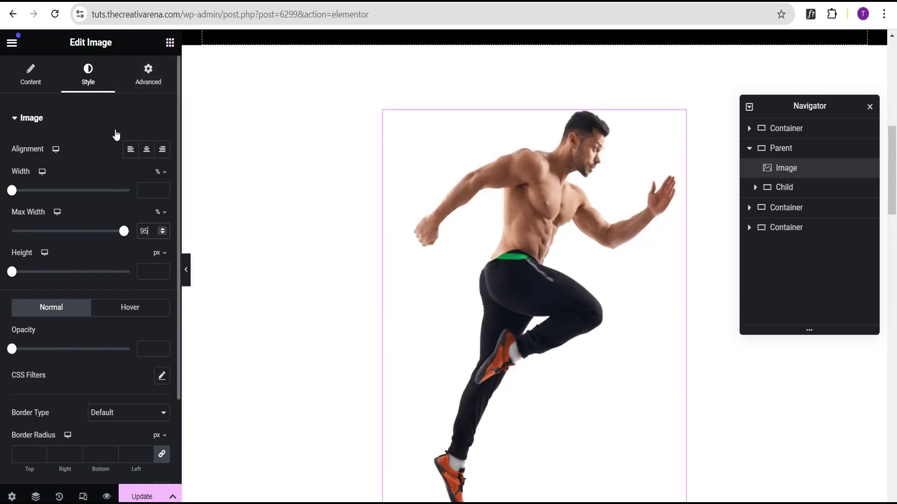
pyautogui.click(149, 75)
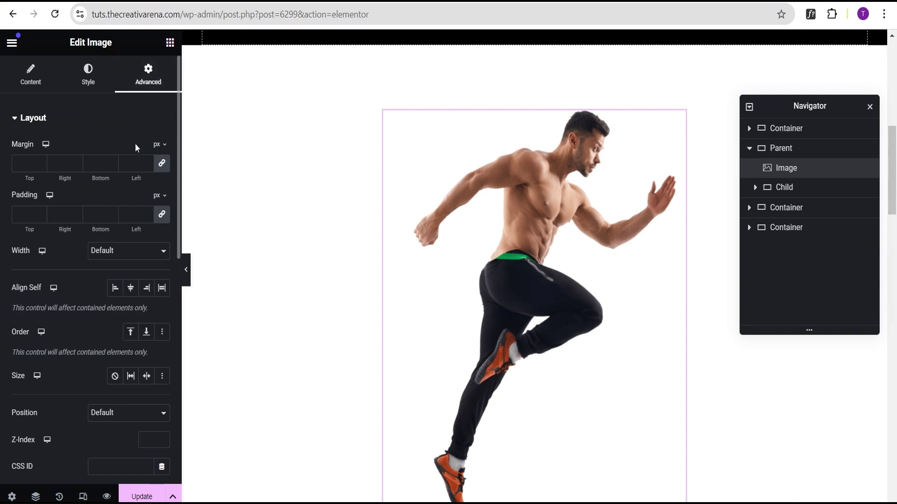
pyautogui.scroll(-1, 133, 143)
pyautogui.scroll(-1, 87, 256)
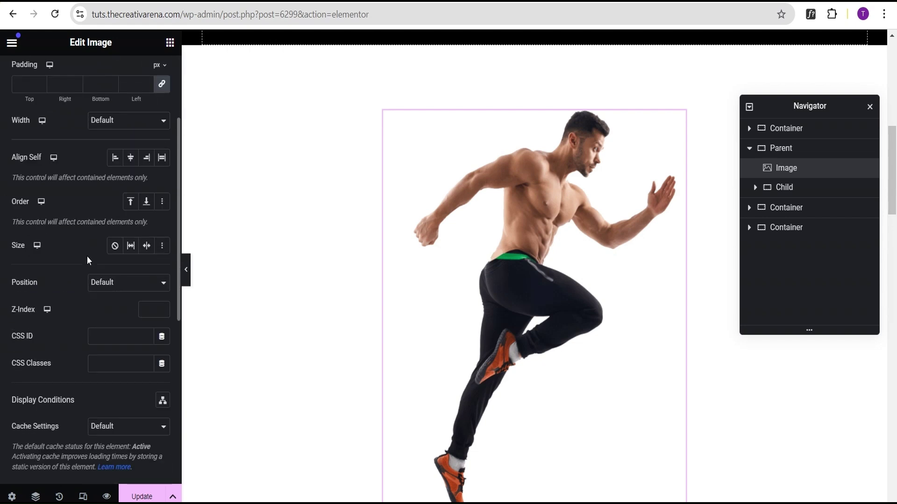
pyautogui.click(111, 283)
pyautogui.click(113, 307)
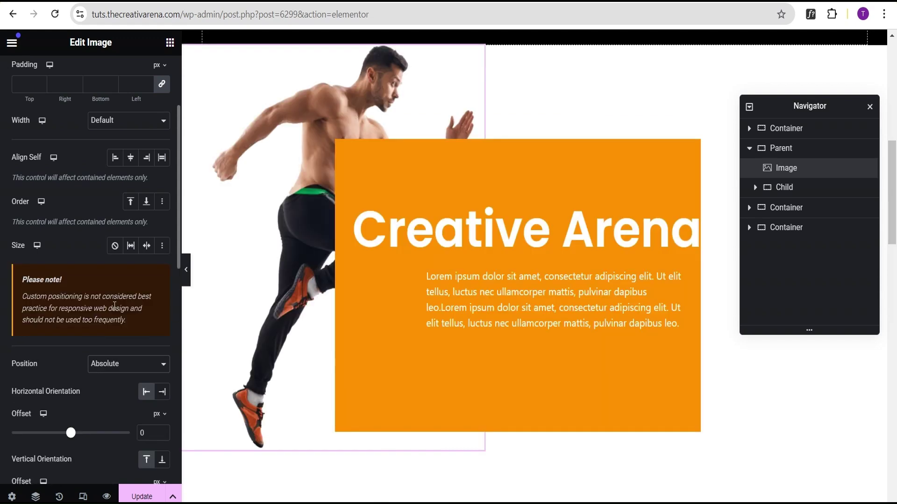
pyautogui.scroll(-3, 115, 309)
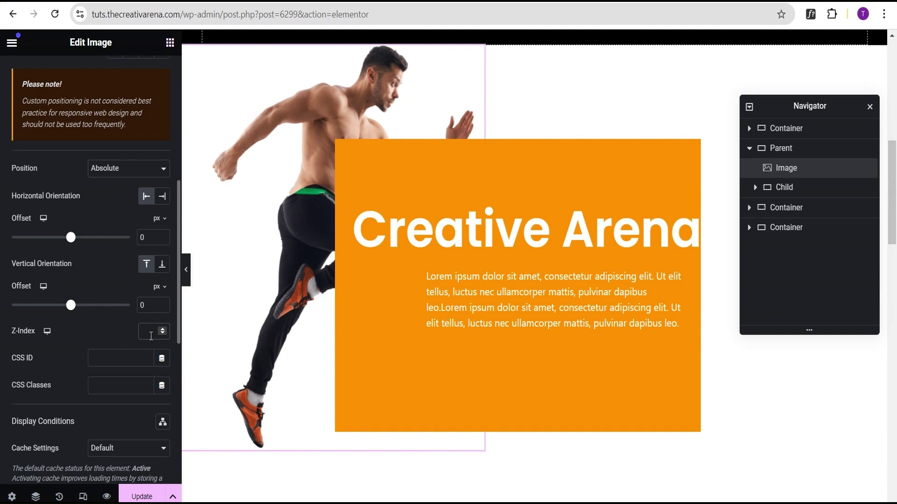
# Step: Give the runner Z-index 5 with offsets 13 horizontal and 45 vertical, then preview
pyautogui.click(151, 328)
pyautogui.write('5')
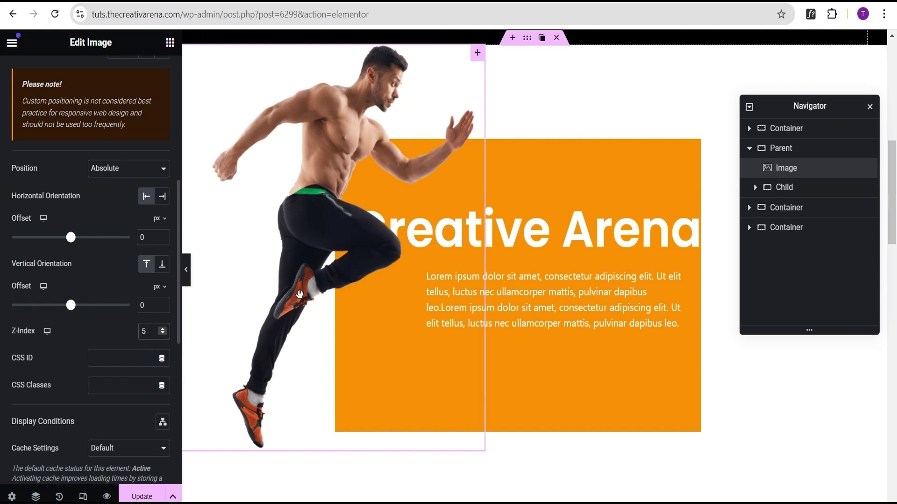
pyautogui.scroll(1, 261, 265)
pyautogui.scroll(1, 261, 265)
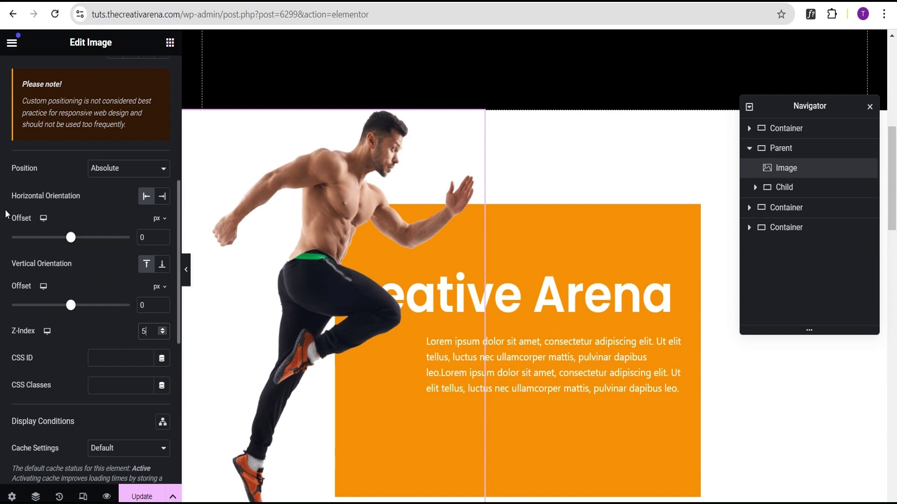
pyautogui.doubleClick(143, 239)
pyautogui.write('13')
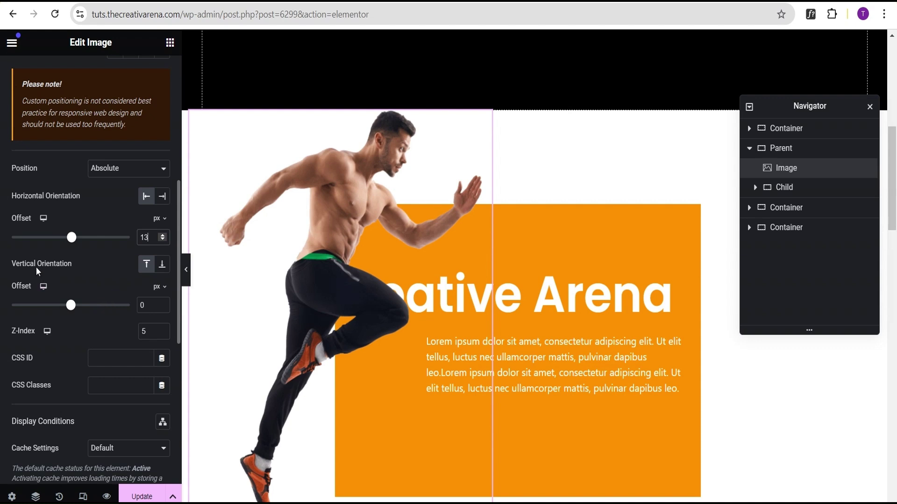
pyautogui.press('Tab')
pyautogui.write('45')
pyautogui.click(190, 278)
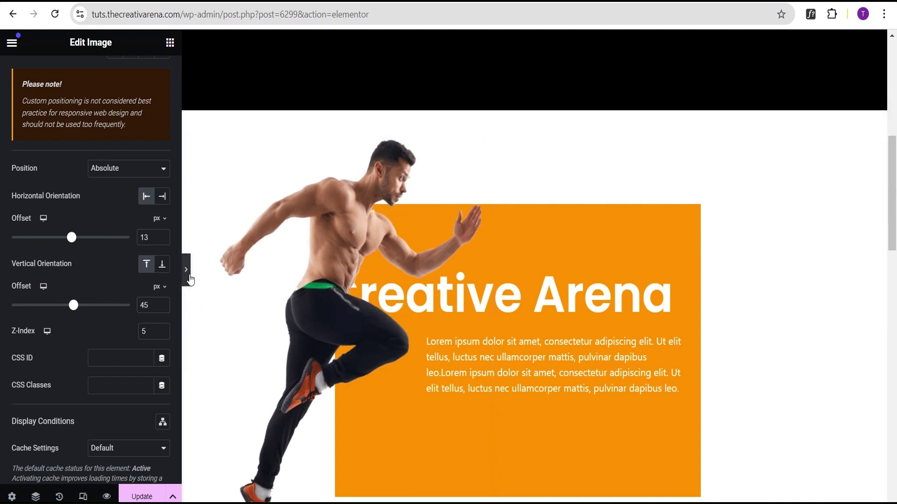
pyautogui.scroll(-3, 313, 215)
# Step: Scroll the preview to check the runner over the orange box, then restore the editor panel
pyautogui.scroll(2, 310, 208)
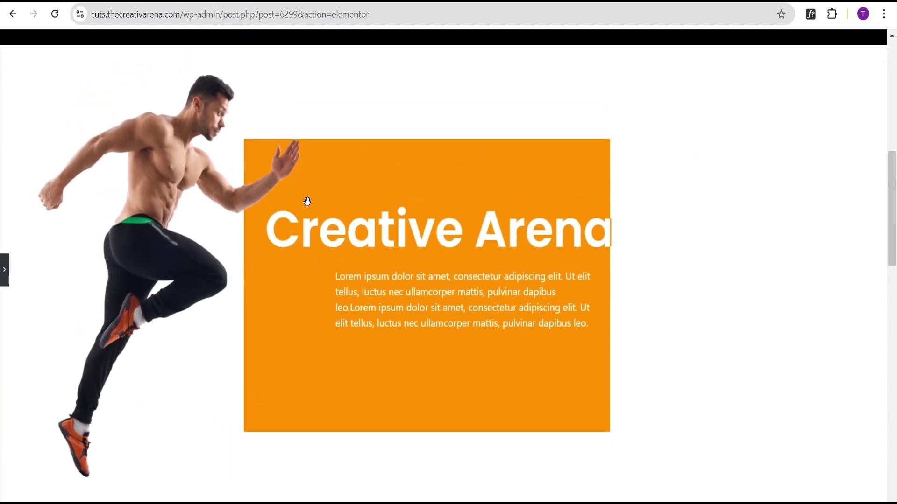
pyautogui.scroll(1, 307, 201)
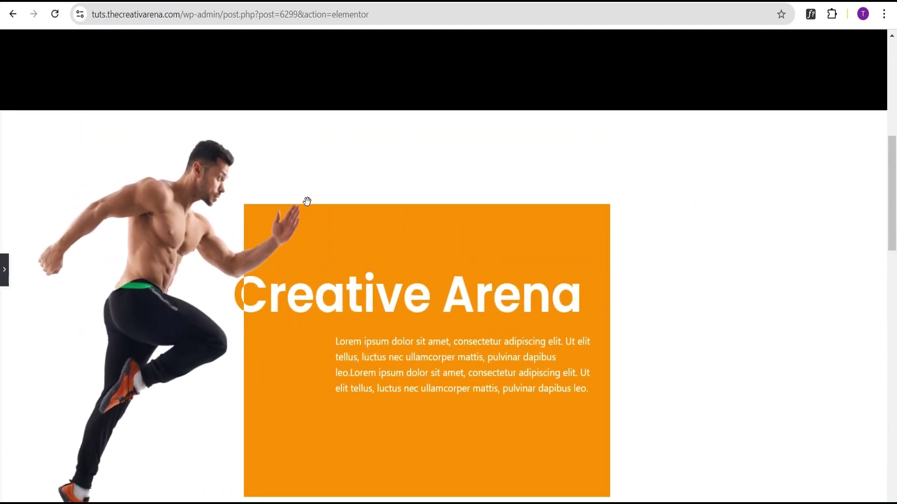
pyautogui.scroll(-3, 307, 201)
pyautogui.scroll(3, 307, 201)
pyautogui.scroll(-1, 306, 201)
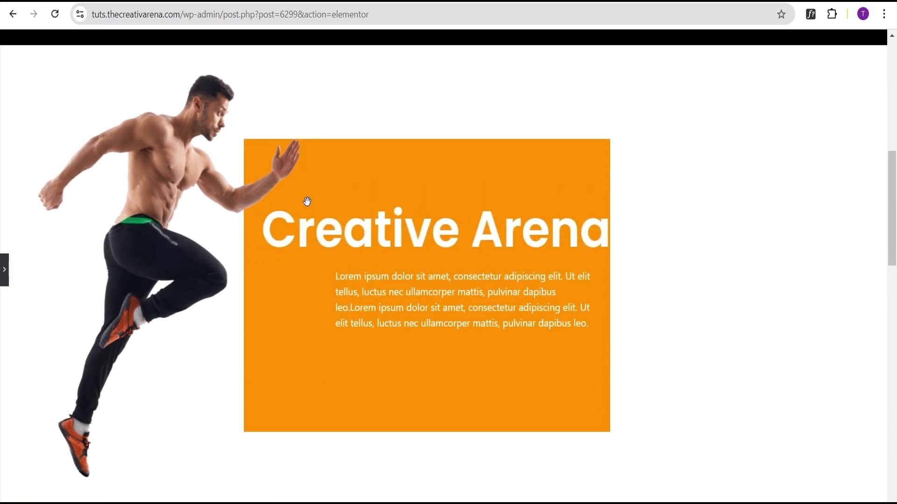
pyautogui.click(3, 270)
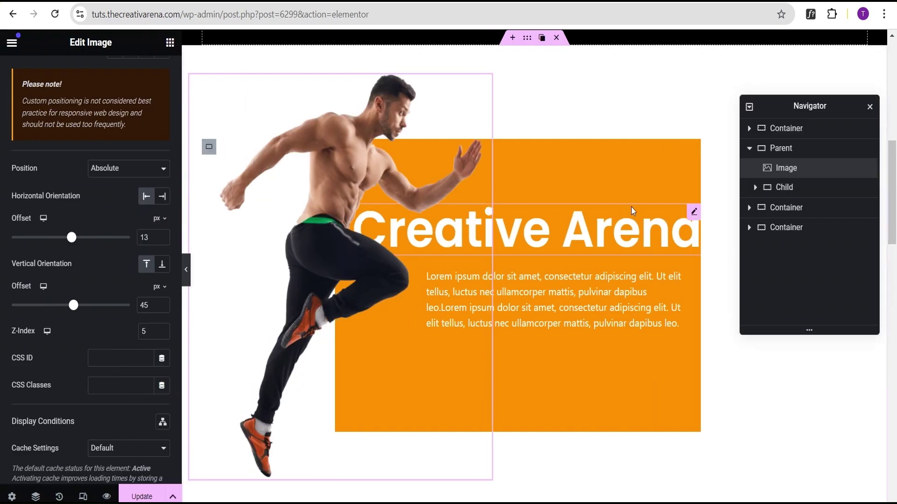
# Step: Turn on Scrolling Effects with Horizontal Scroll To Left at speed 1 for the runner image
pyautogui.scroll(7, 127, 158)
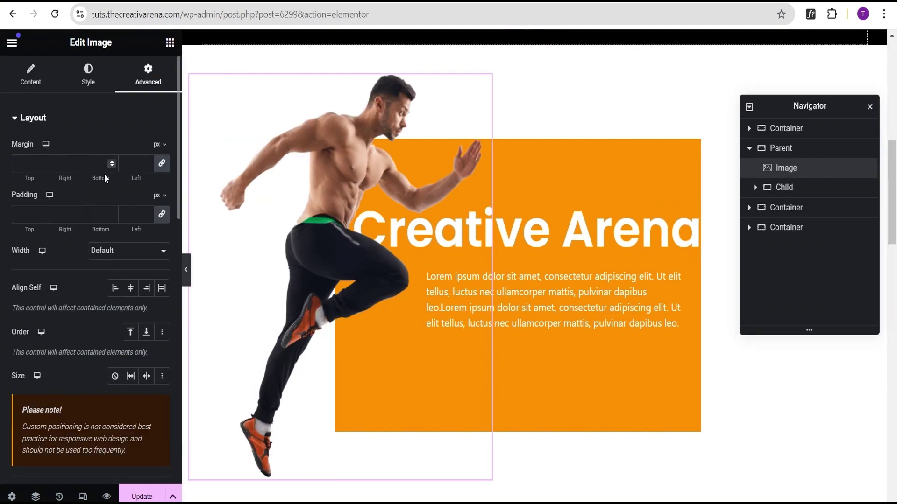
pyautogui.scroll(-8, 88, 198)
pyautogui.scroll(5, 86, 206)
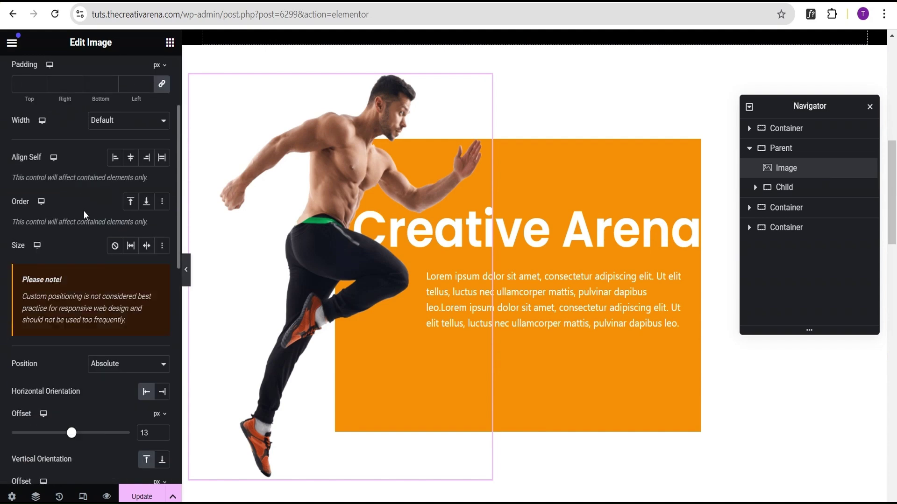
pyautogui.scroll(-4, 83, 211)
pyautogui.scroll(-5, 75, 233)
pyautogui.click(64, 217)
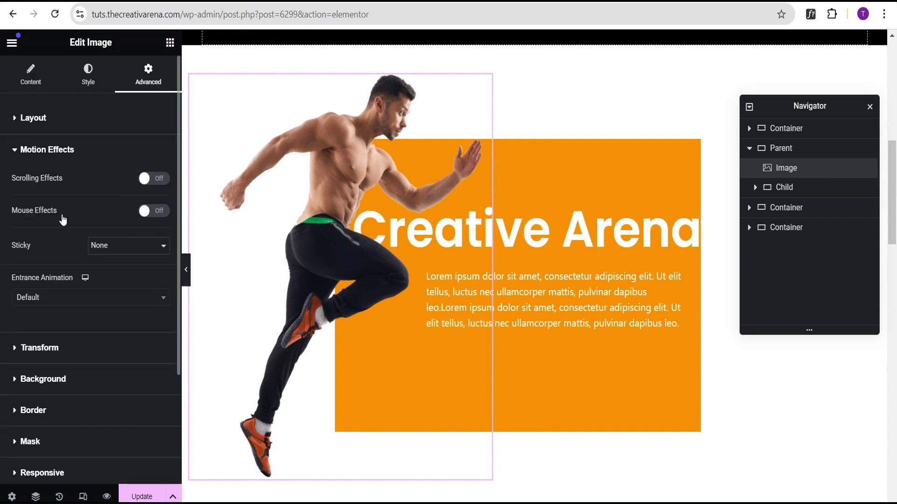
pyautogui.click(162, 183)
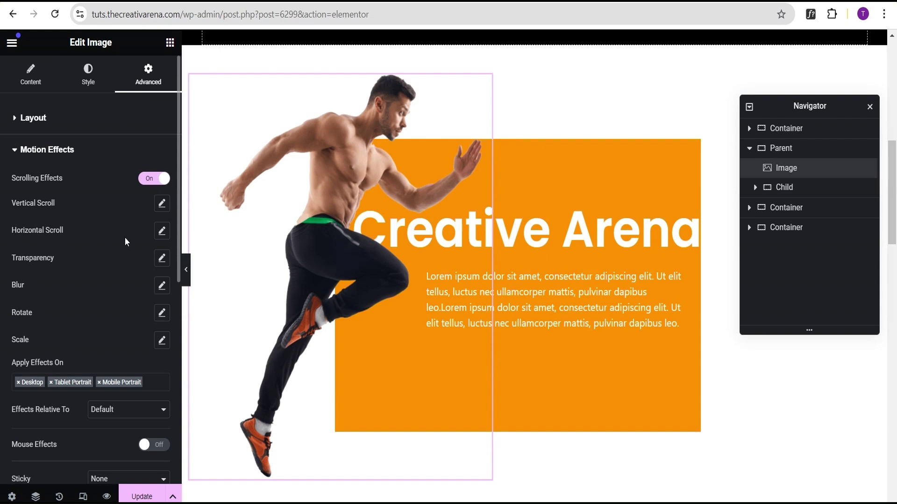
pyautogui.click(161, 236)
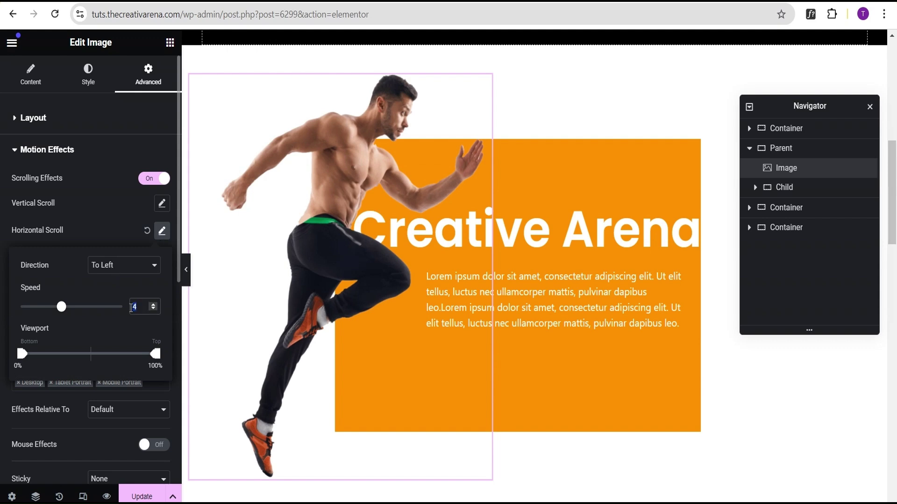
pyautogui.doubleClick(135, 307)
pyautogui.write('1')
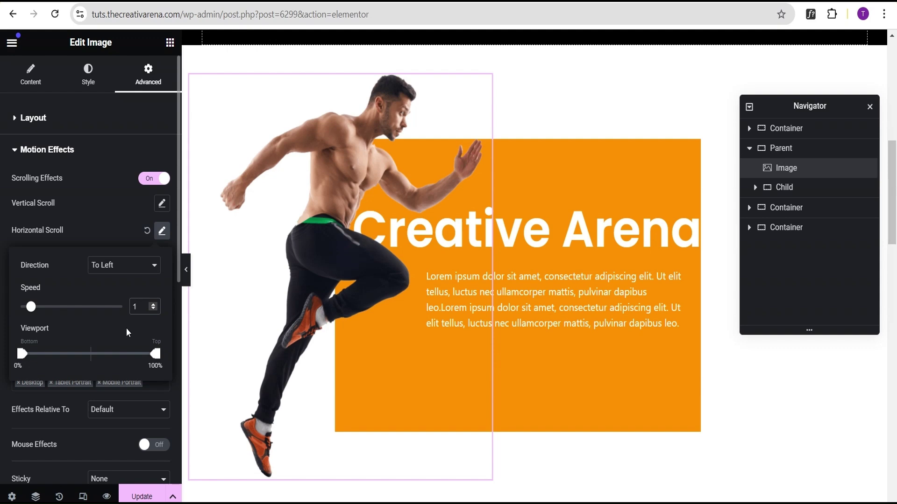
pyautogui.click(98, 226)
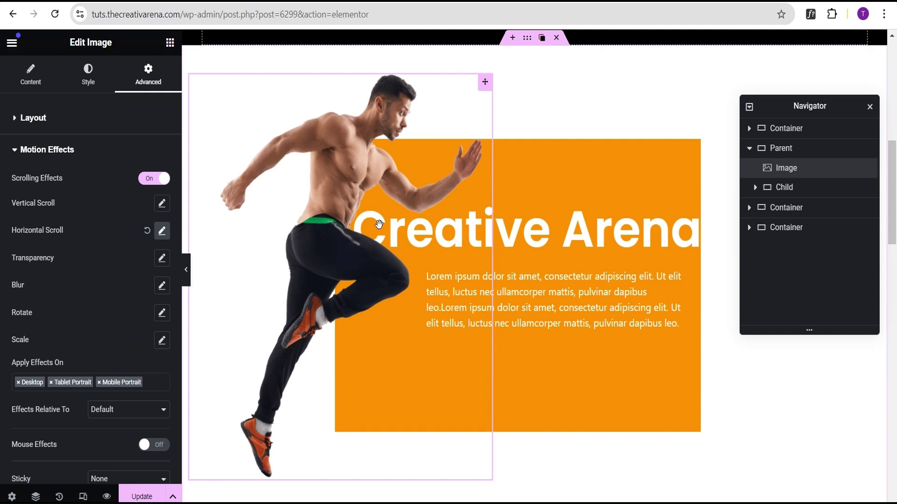
# Step: Duplicate the runner image and set the copy's horizontal scroll speed to 1.5
pyautogui.rightClick(816, 174)
pyautogui.click(818, 204)
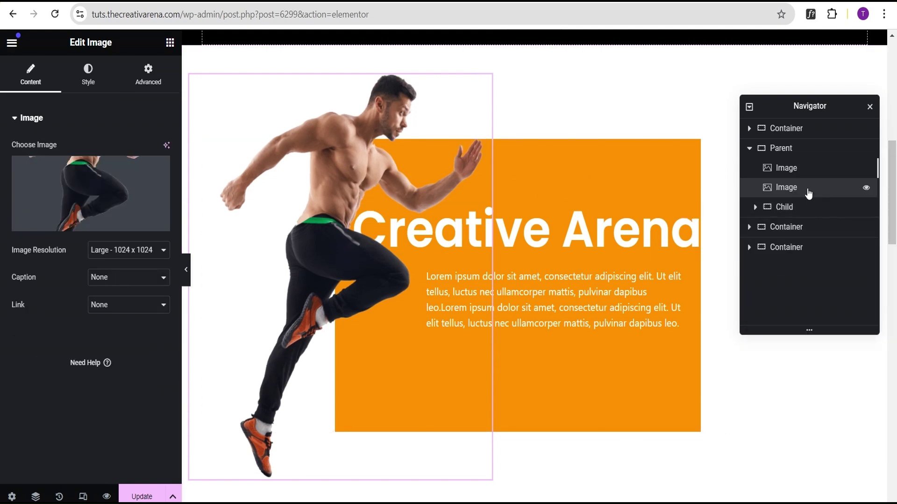
pyautogui.click(147, 74)
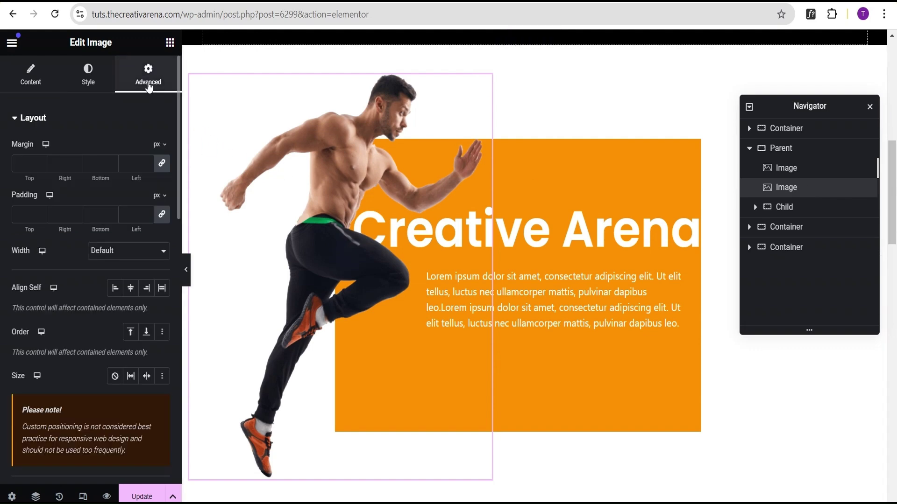
pyautogui.click(107, 125)
pyautogui.click(90, 155)
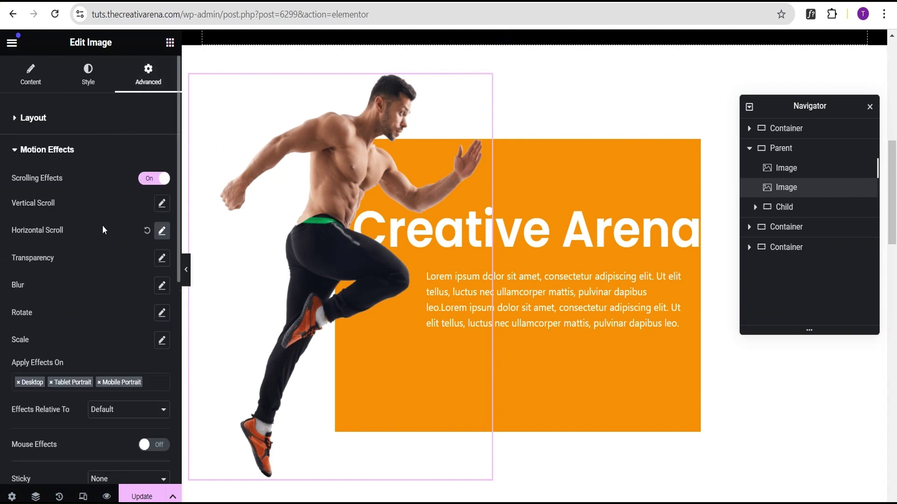
pyautogui.click(161, 230)
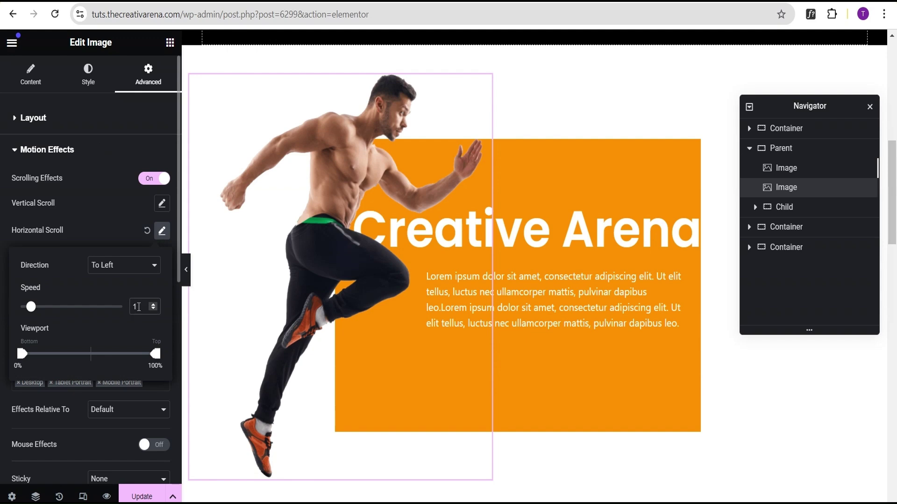
pyautogui.write('.5')
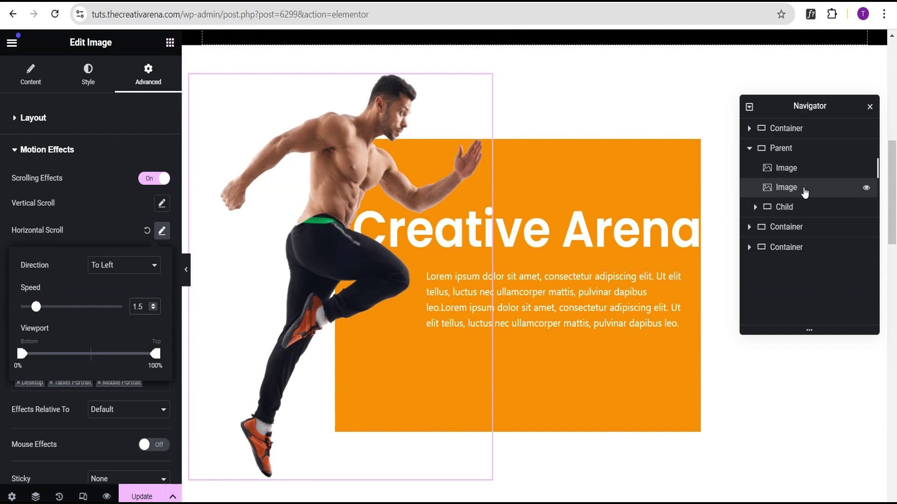
# Step: Duplicate the second copy and select its 1.5 horizontal scroll speed for replacement
pyautogui.rightClick(805, 187)
pyautogui.click(796, 228)
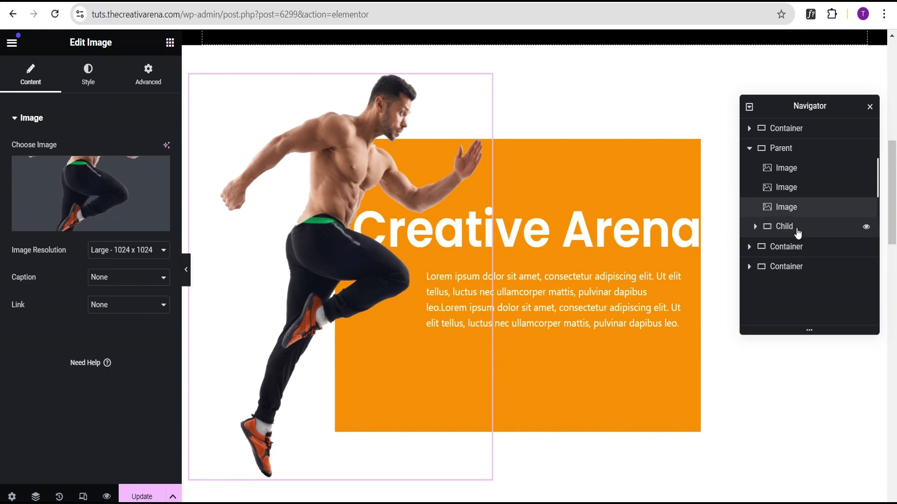
pyautogui.click(143, 84)
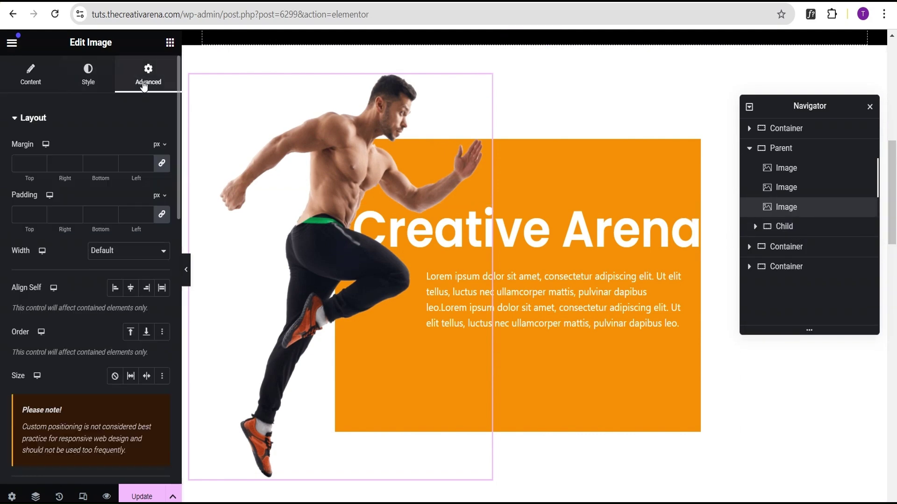
pyautogui.click(134, 118)
pyautogui.click(134, 150)
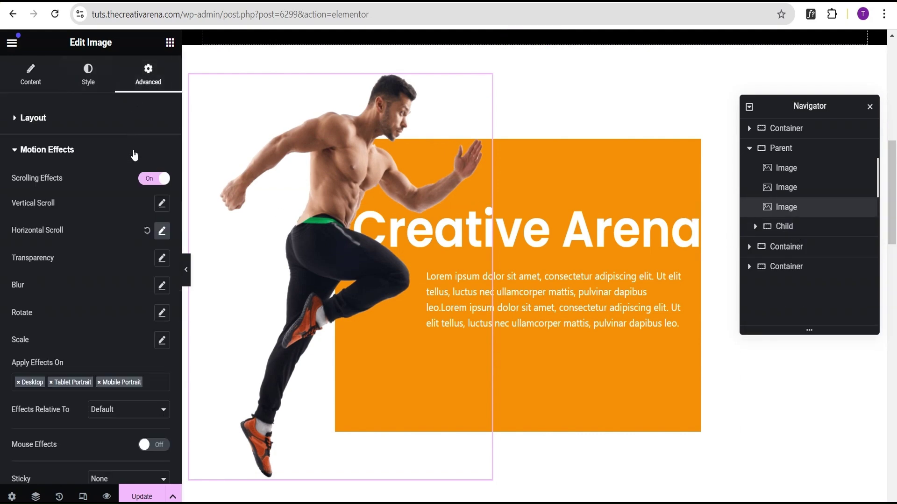
pyautogui.click(162, 230)
pyautogui.doubleClick(138, 307)
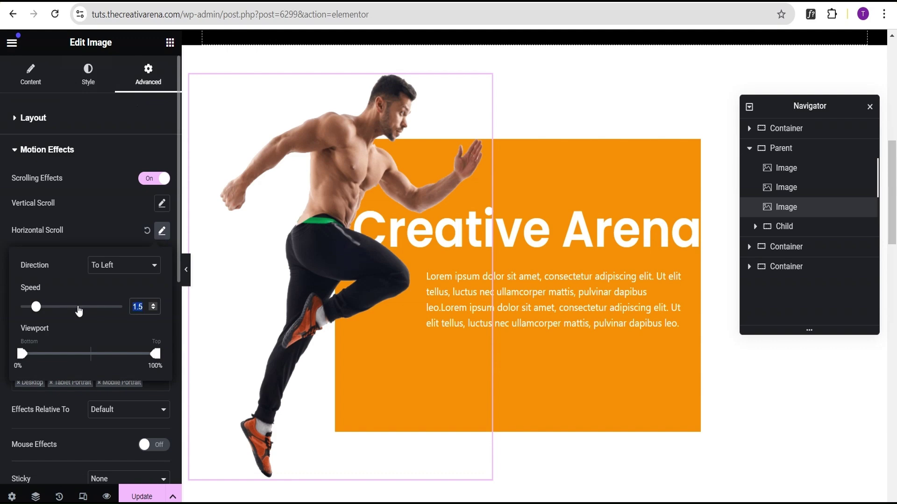
# Step: Set the third copy's speed to 2, then duplicate it and give the fourth copy speed 2.5
pyautogui.write('2')
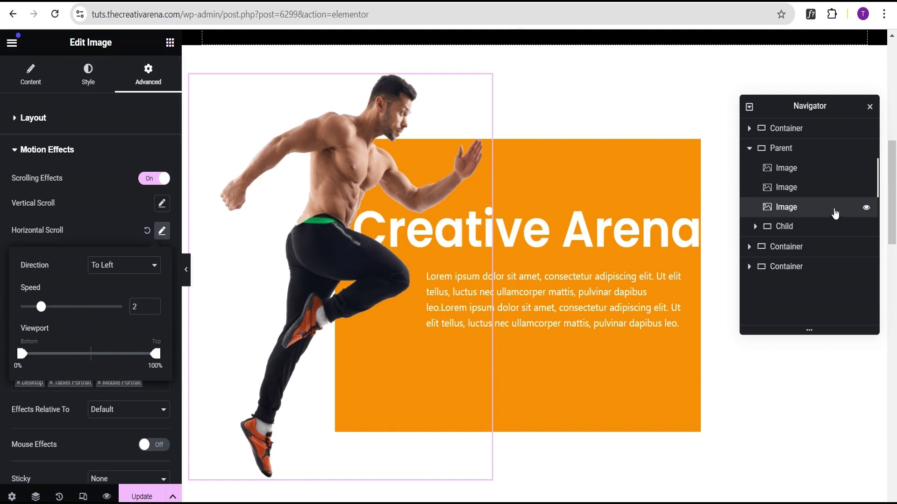
pyautogui.rightClick(835, 213)
pyautogui.click(809, 248)
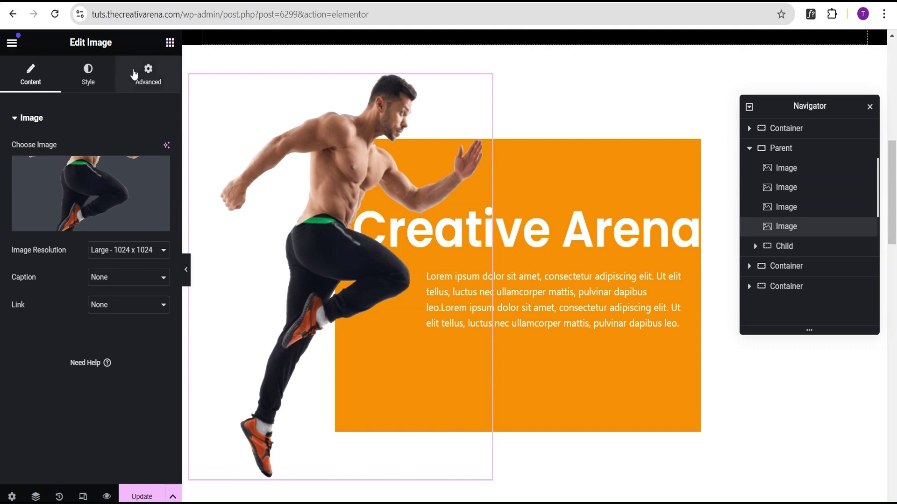
pyautogui.click(134, 73)
pyautogui.click(117, 119)
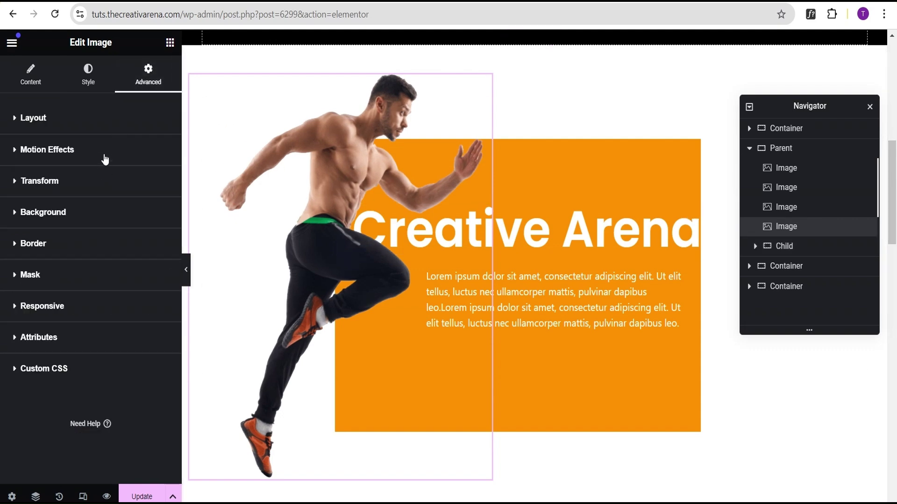
pyautogui.click(104, 155)
pyautogui.click(162, 231)
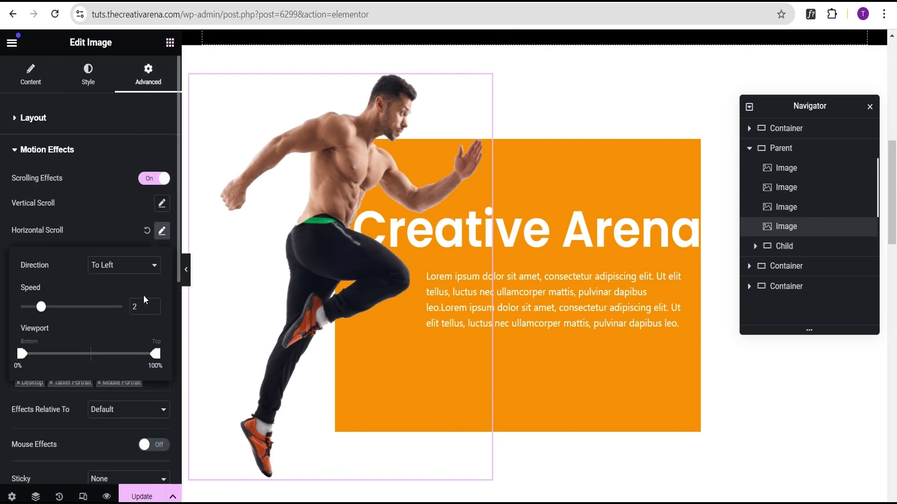
pyautogui.click(140, 309)
pyautogui.write('.5')
# Step: Duplicate the fourth copy and give the fifth copy horizontal scroll speed 3
pyautogui.rightClick(813, 230)
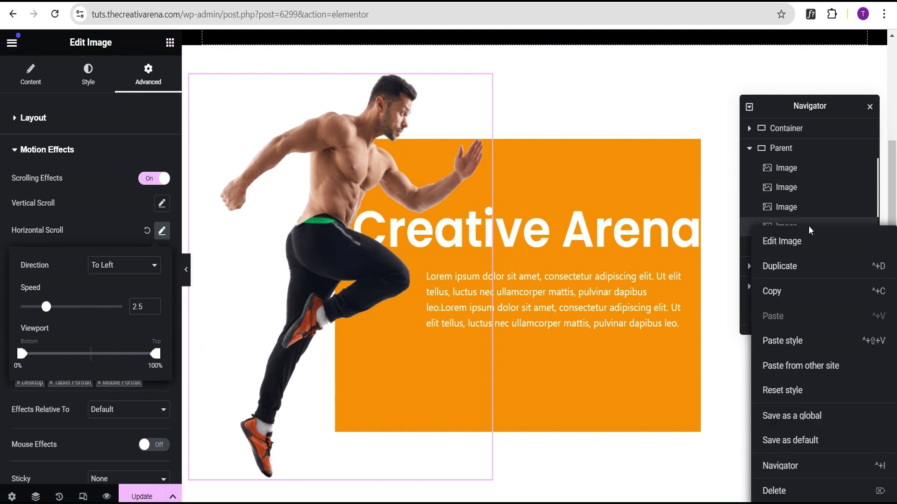
pyautogui.click(813, 266)
pyautogui.click(159, 85)
pyautogui.click(132, 122)
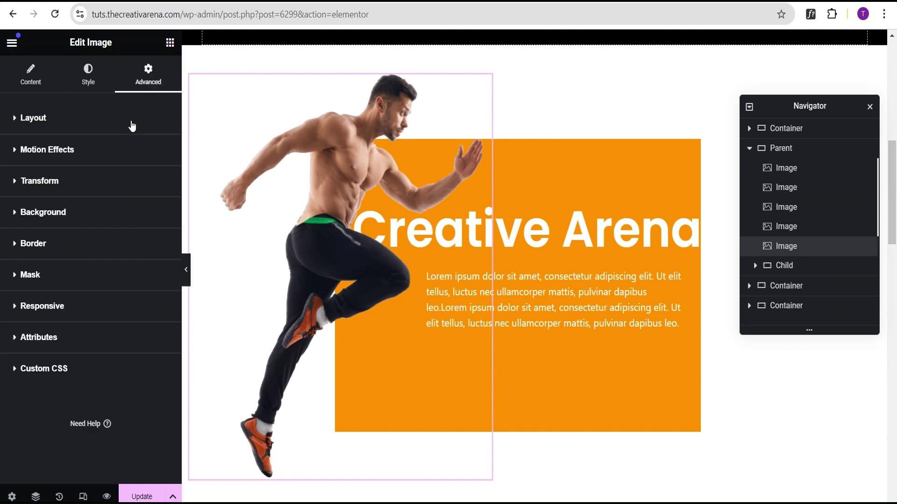
pyautogui.click(124, 152)
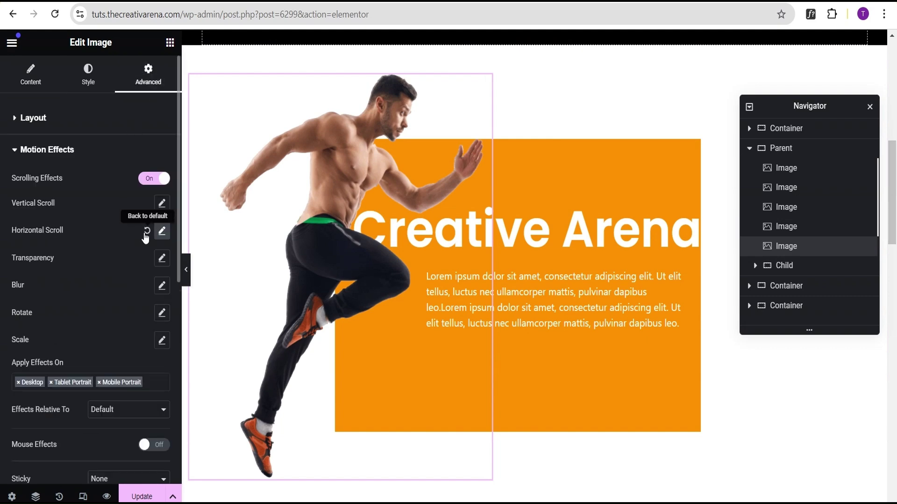
pyautogui.click(162, 232)
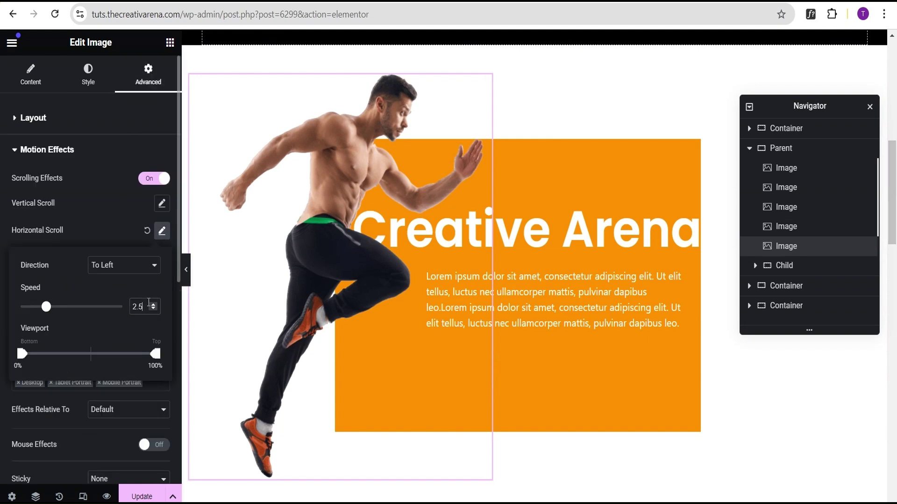
pyautogui.doubleClick(137, 307)
pyautogui.write('3')
pyautogui.click(76, 214)
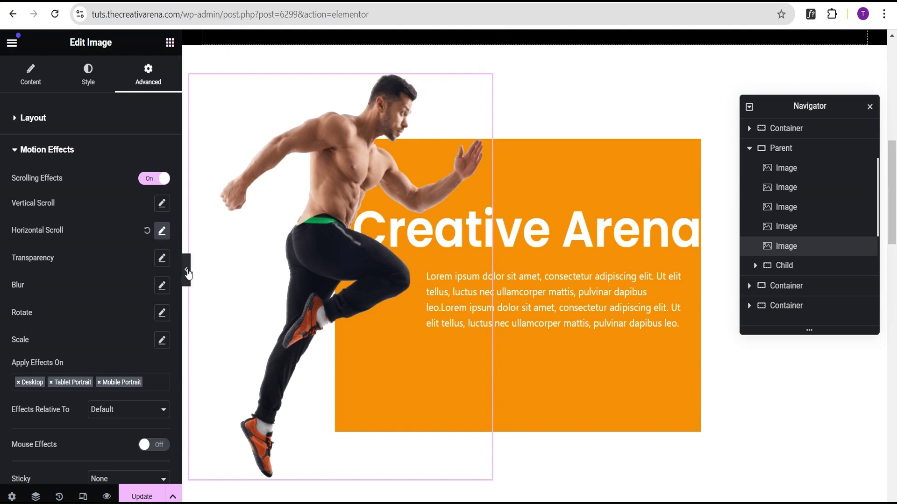
# Step: Preview the page and scroll up and down to watch the runner copies fan into a motion trail
pyautogui.click(187, 273)
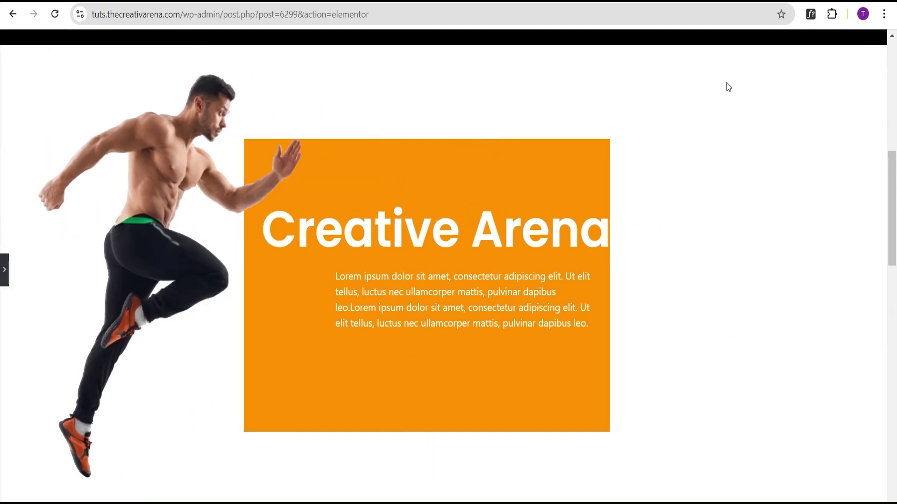
pyautogui.scroll(3, 773, 76)
pyautogui.scroll(-6, 774, 76)
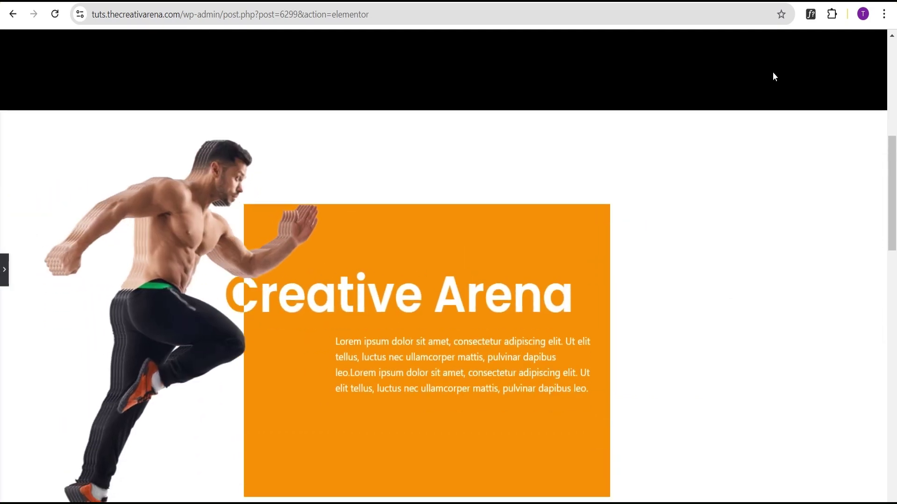
pyautogui.scroll(7, 774, 75)
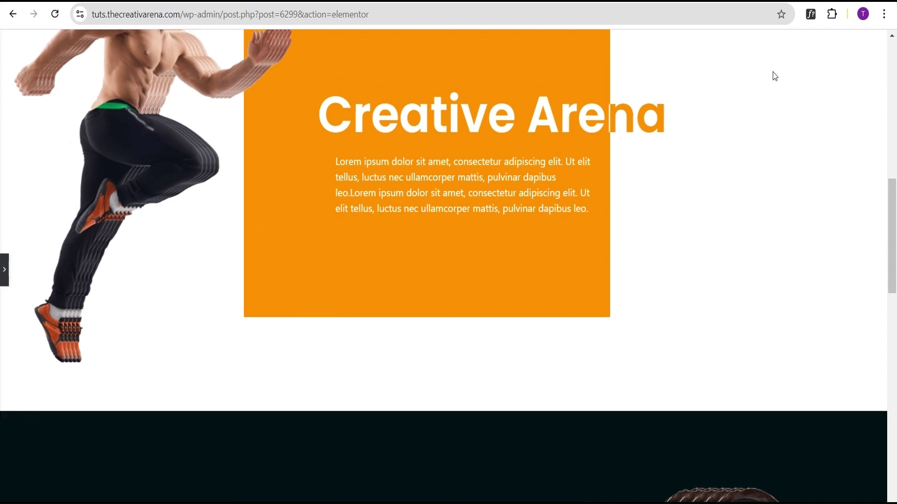
pyautogui.scroll(-3, 772, 74)
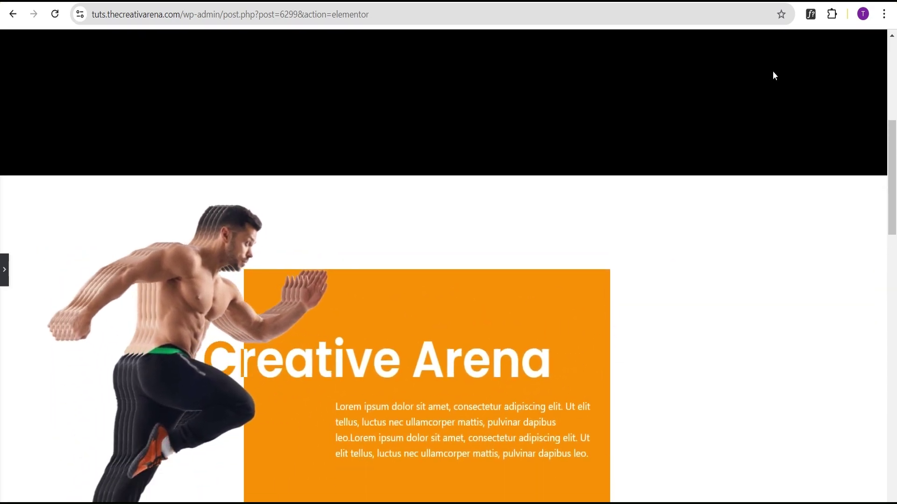
pyautogui.scroll(2, 760, 93)
pyautogui.scroll(-2, 728, 124)
pyautogui.scroll(-1, 707, 150)
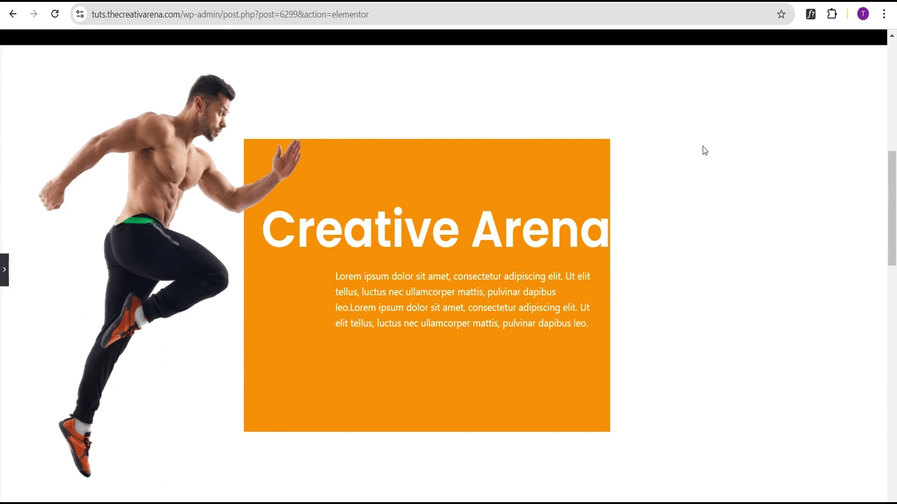
pyautogui.scroll(1, 664, 158)
pyautogui.scroll(-2, 507, 190)
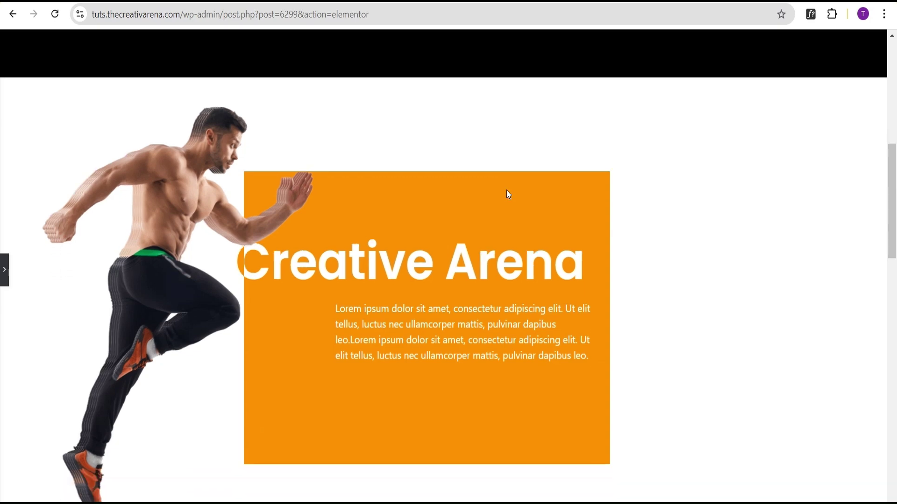
pyautogui.scroll(2, 506, 186)
pyautogui.scroll(1, 506, 186)
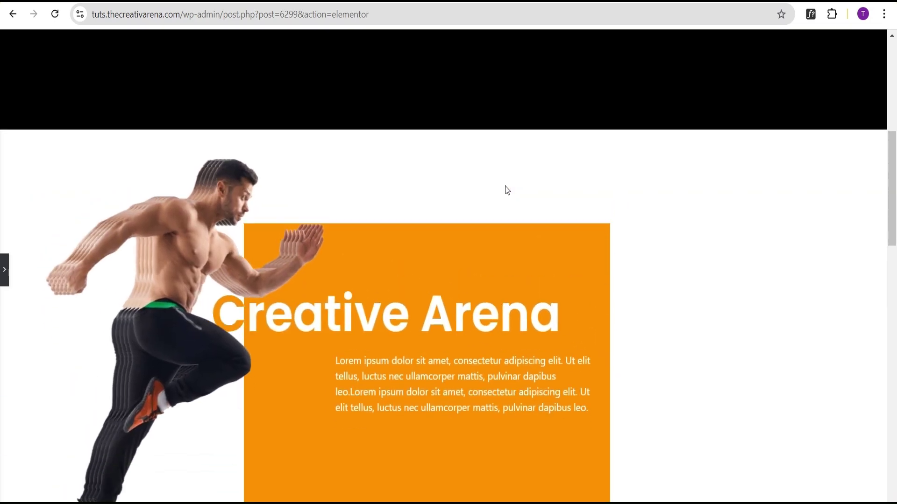
pyautogui.scroll(-2, 504, 186)
pyautogui.scroll(2, 505, 186)
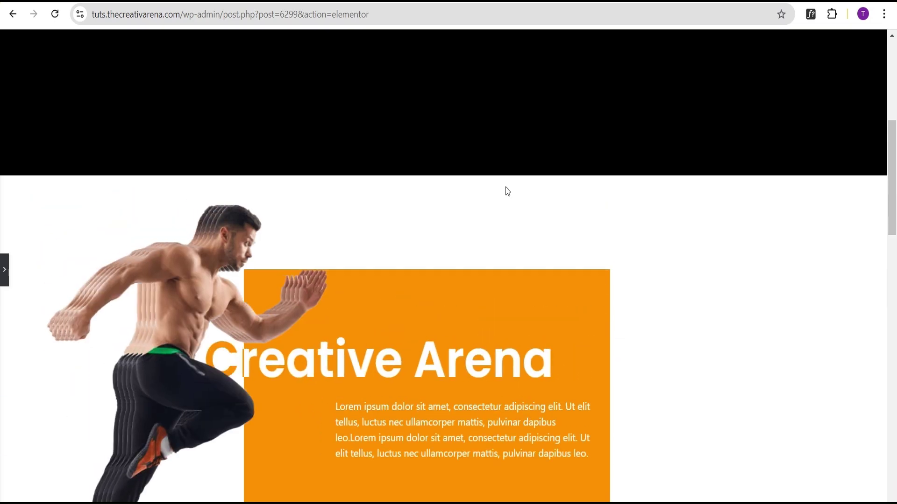
pyautogui.scroll(3, 506, 187)
pyautogui.scroll(-5, 506, 187)
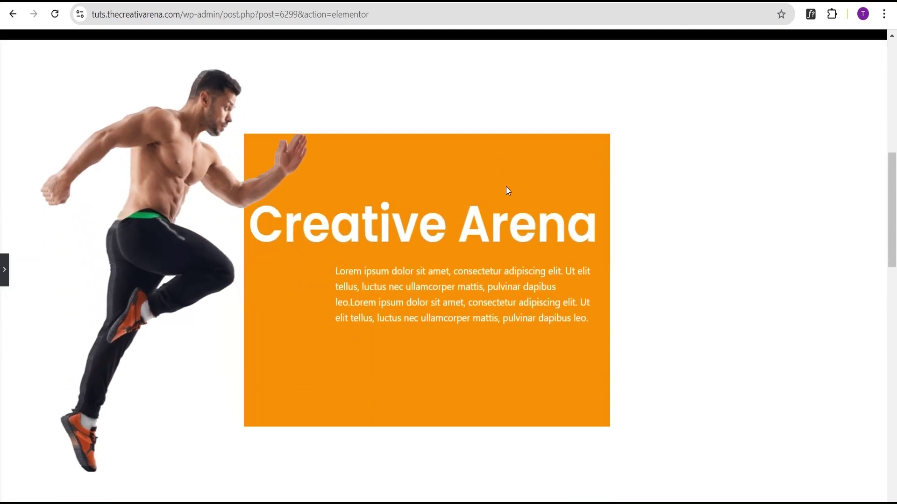